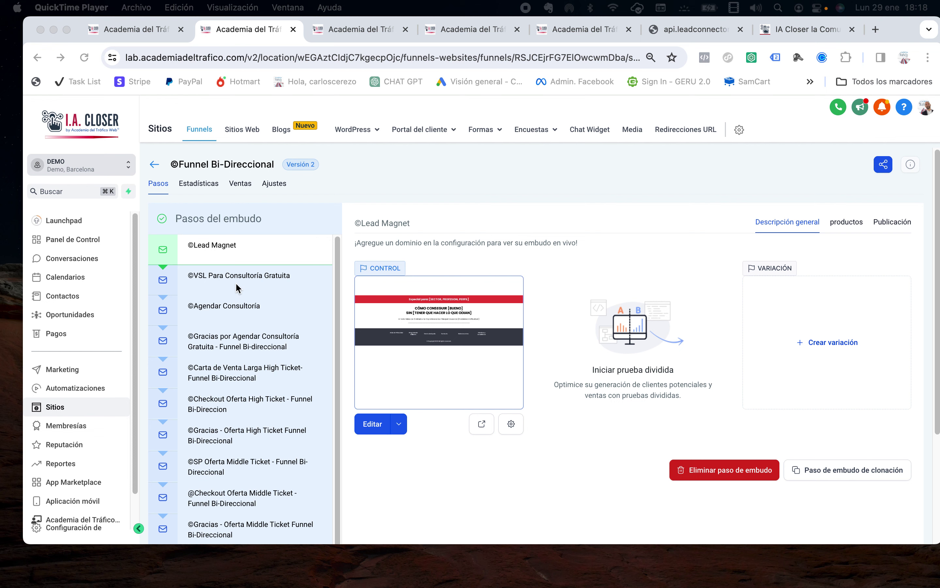
Step: Open the "©VSL Para Consultoría Gratuita" funnel step for editing in a new tab
{"action": "left_click", "coordinate": [243, 277]}
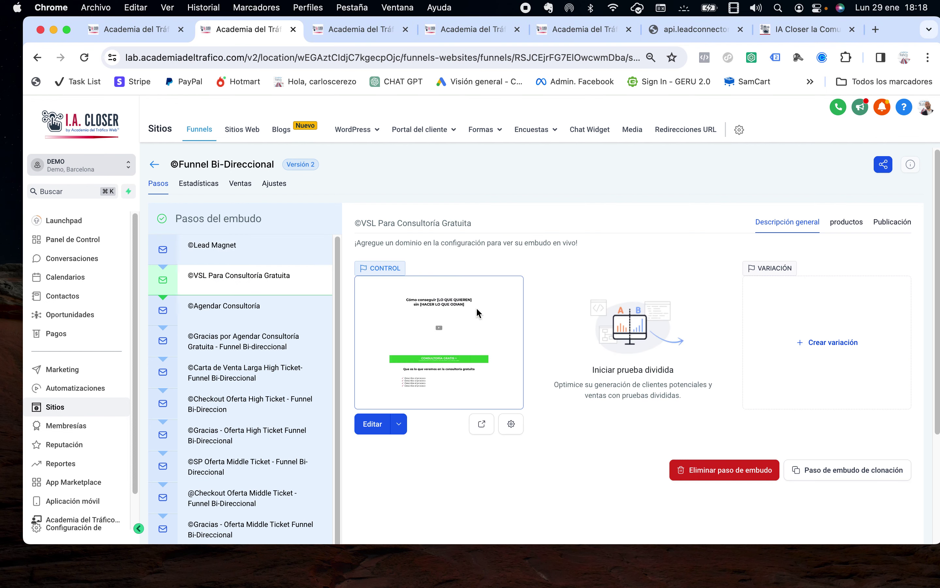
{"action": "left_click", "coordinate": [398, 423]}
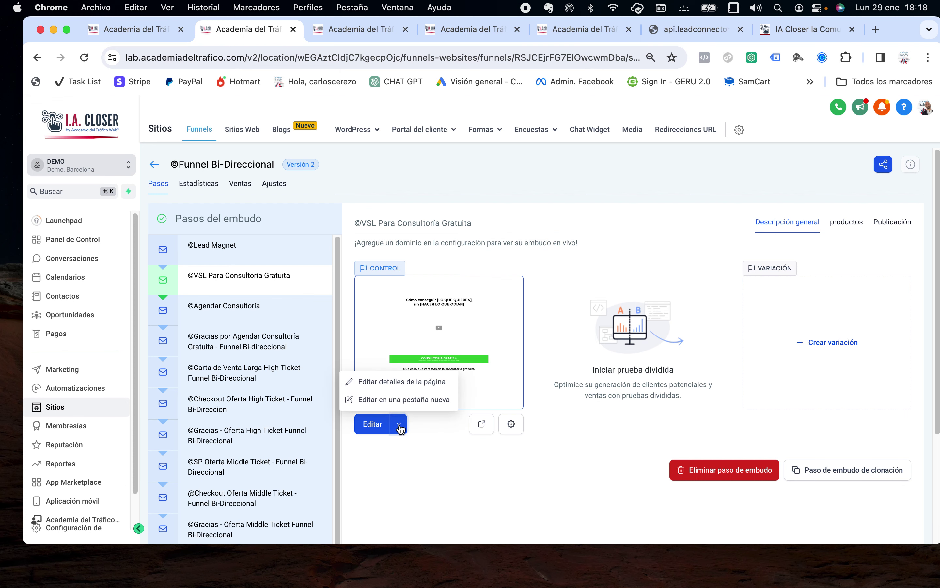
{"action": "left_click", "coordinate": [401, 403]}
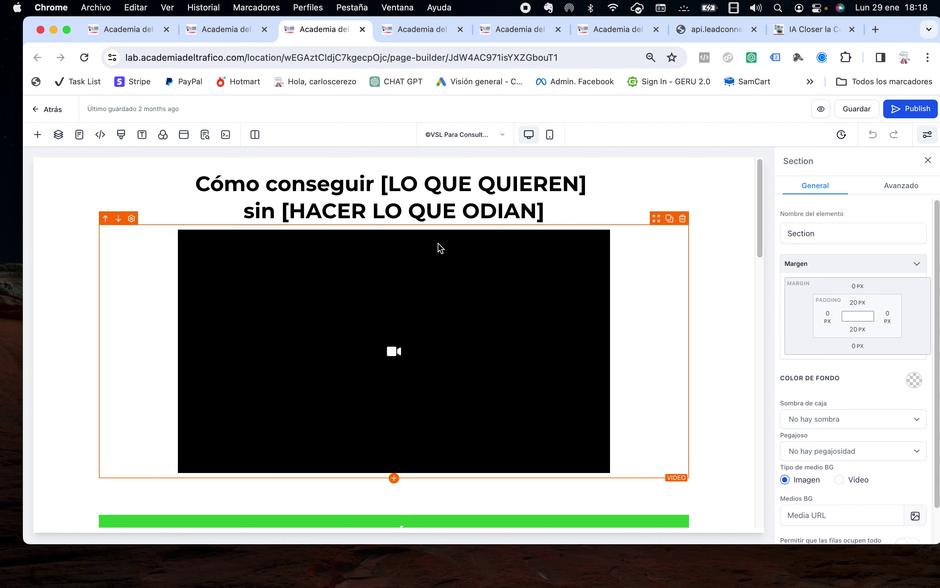
{"action": "left_click_drag", "start_coordinate": [546, 212], "coordinate": [193, 181]}
{"action": "left_click_drag", "start_coordinate": [421, 164], "coordinate": [472, 183]}
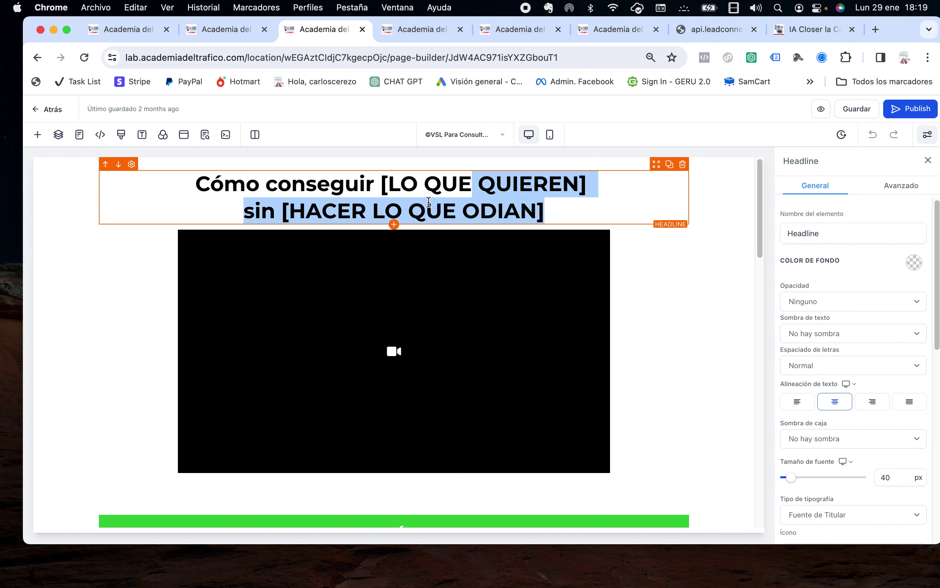
{"action": "left_click", "coordinate": [637, 291]}
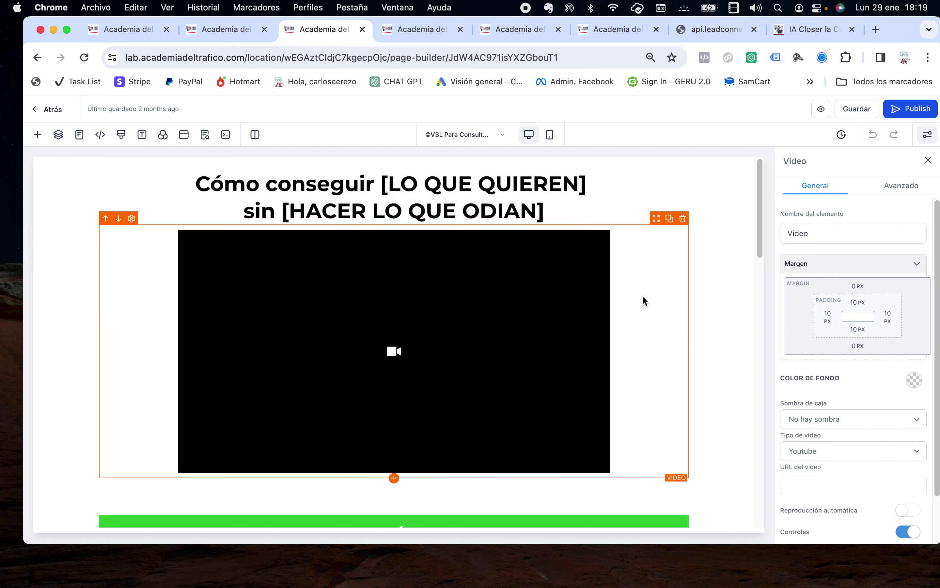
Step: Set the green "CONSULTORÍA GRATIS >" button's link action to "Próximo paso"
{"action": "scroll", "coordinate": [484, 359], "scroll_direction": "down", "scroll_amount": 5}
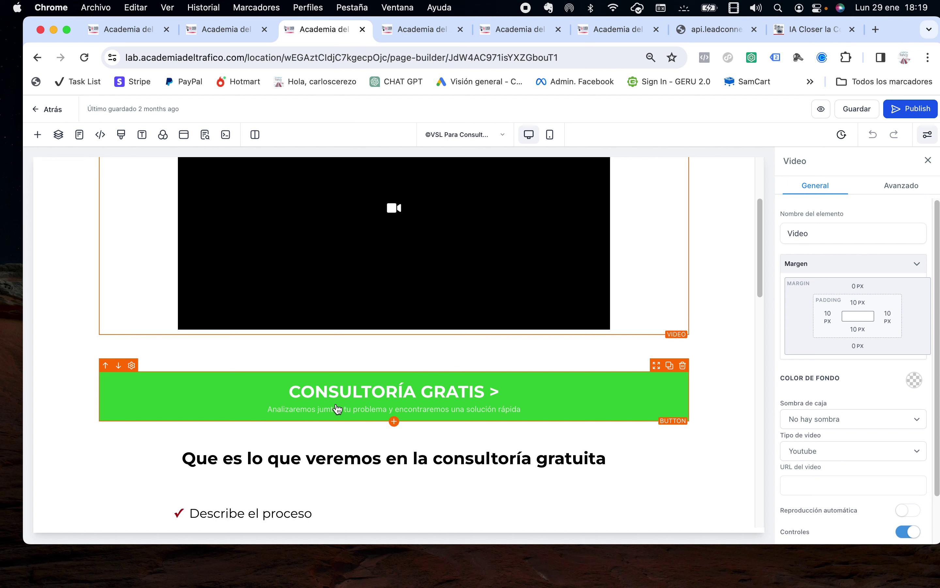
{"action": "left_click", "coordinate": [525, 392]}
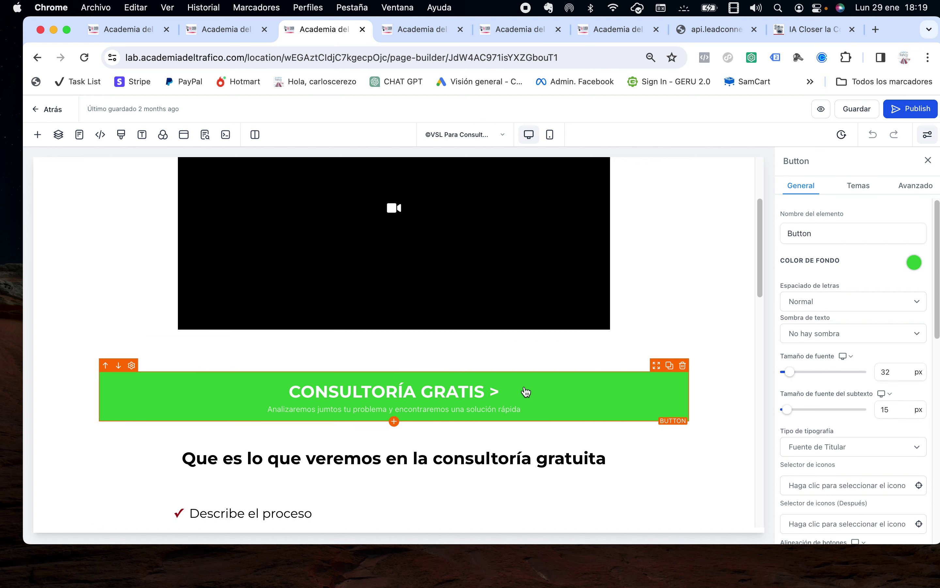
{"action": "mouse_move", "coordinate": [594, 420]}
{"action": "scroll", "coordinate": [838, 449], "scroll_direction": "down", "scroll_amount": 10}
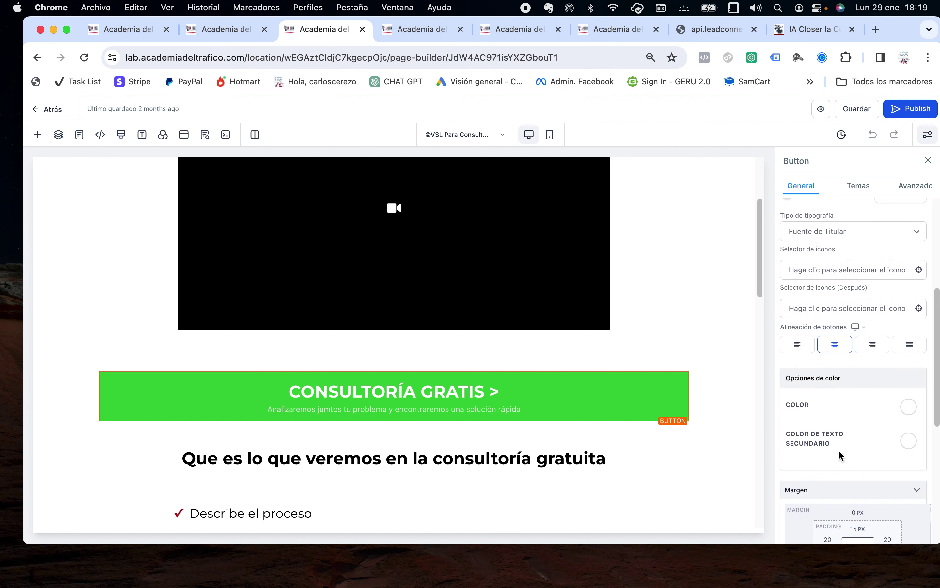
{"action": "scroll", "coordinate": [851, 419], "scroll_direction": "down", "scroll_amount": 5}
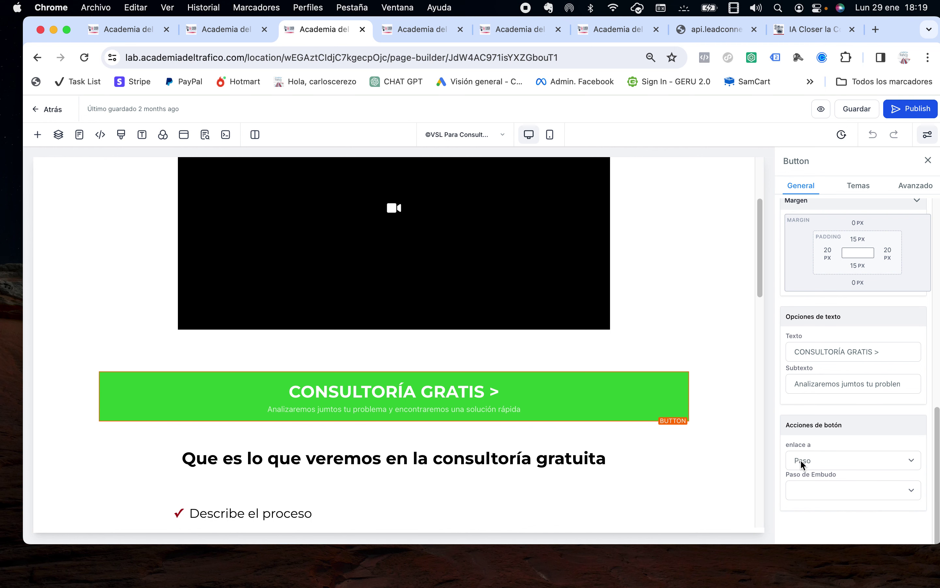
{"action": "left_click", "coordinate": [912, 461]}
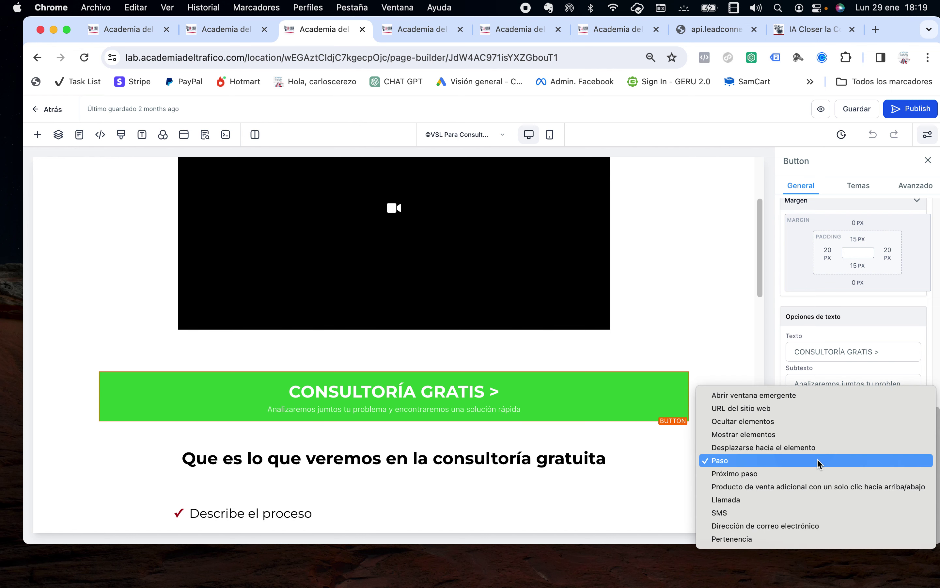
{"action": "left_click", "coordinate": [821, 473]}
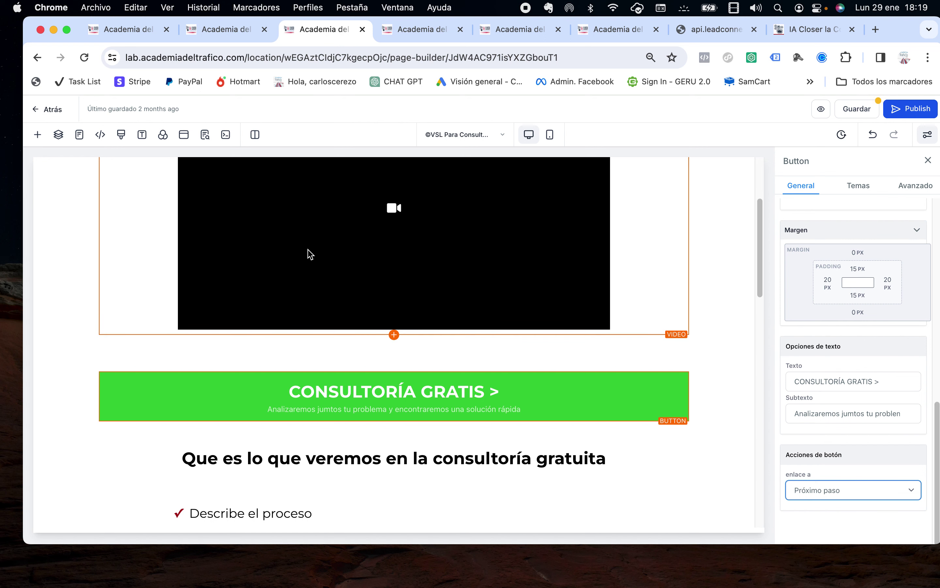
{"action": "left_click", "coordinate": [77, 136]}
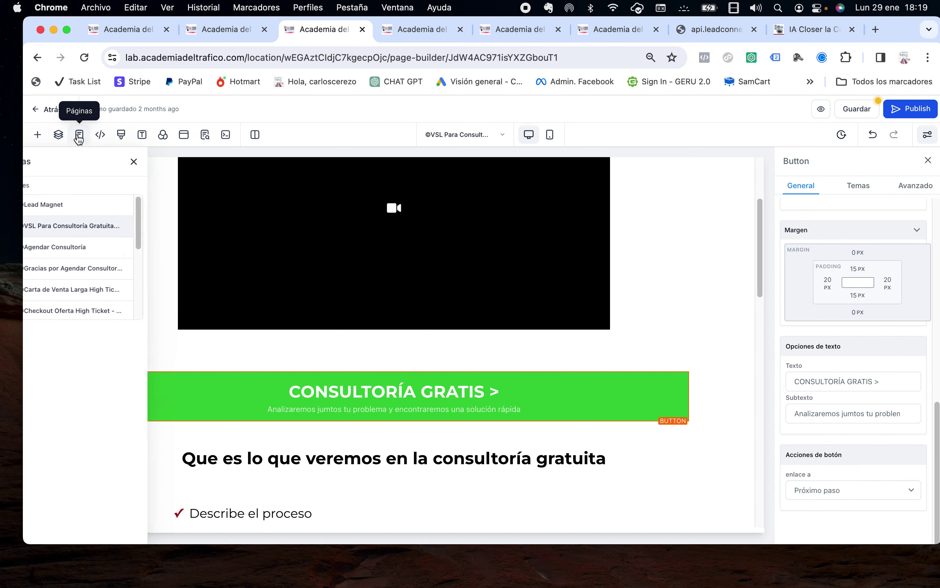
{"action": "left_click", "coordinate": [93, 251]}
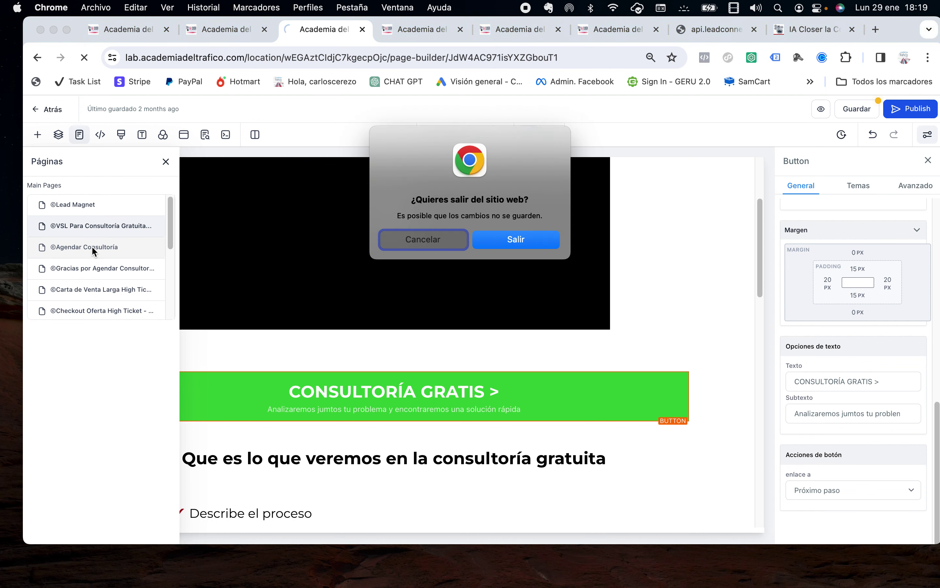
{"action": "left_click", "coordinate": [411, 249]}
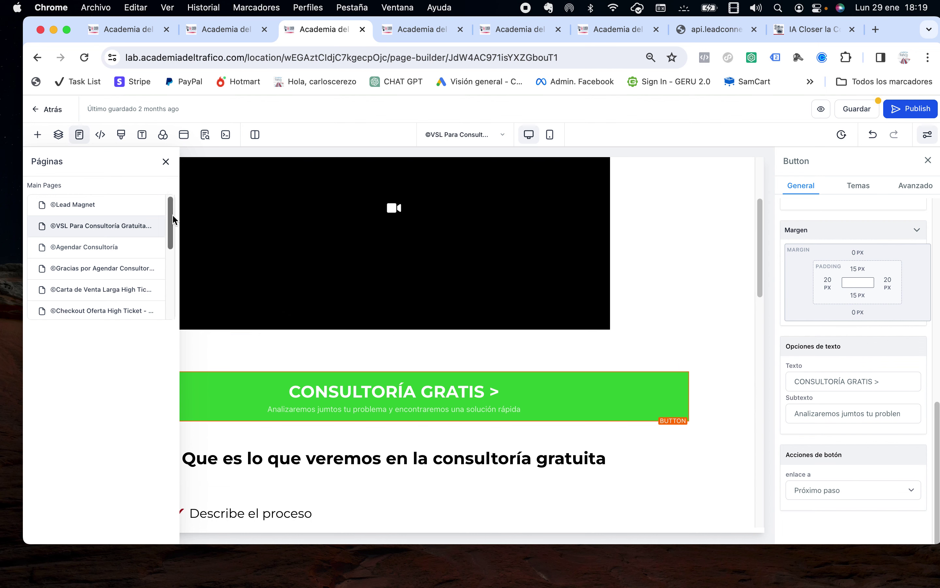
{"action": "left_click", "coordinate": [165, 162]}
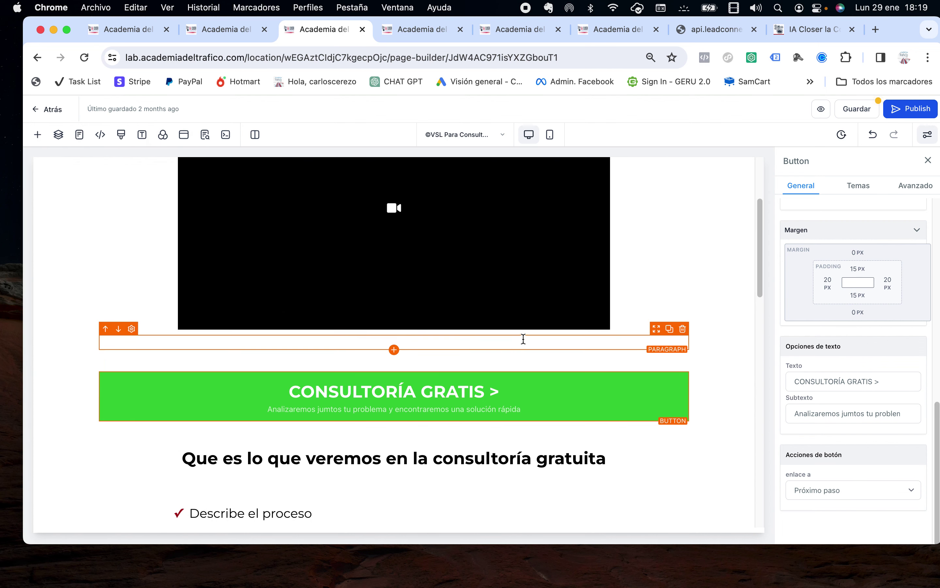
Step: Set the video type of the video element below the headline to "Video alojado"
{"action": "scroll", "coordinate": [523, 349], "scroll_direction": "up", "scroll_amount": 5}
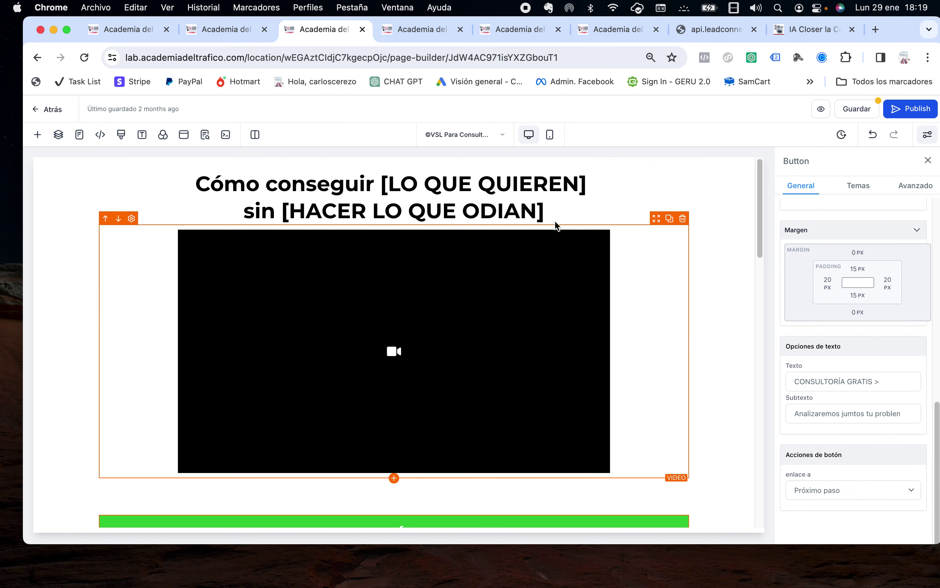
{"action": "left_click", "coordinate": [606, 212]}
{"action": "left_click", "coordinate": [652, 318]}
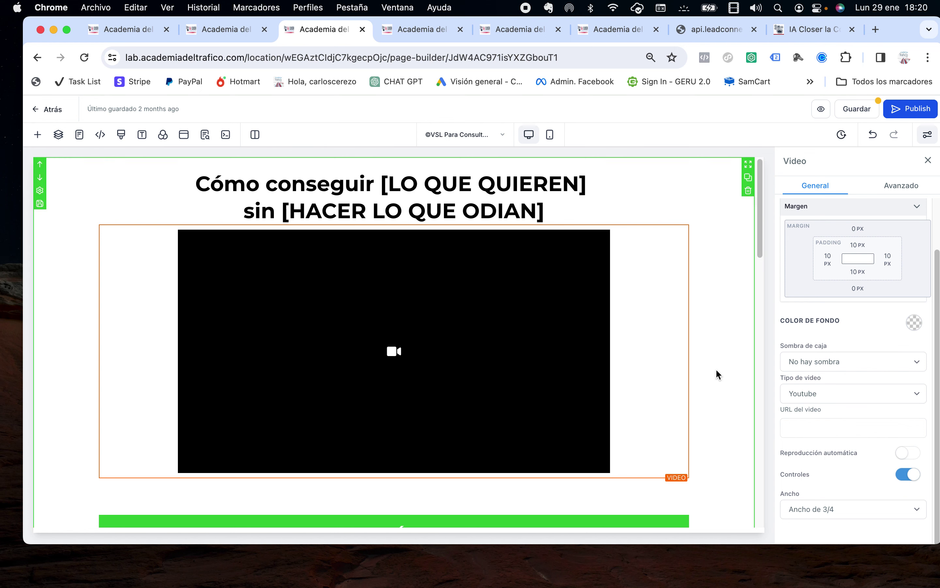
{"action": "left_click", "coordinate": [917, 395]}
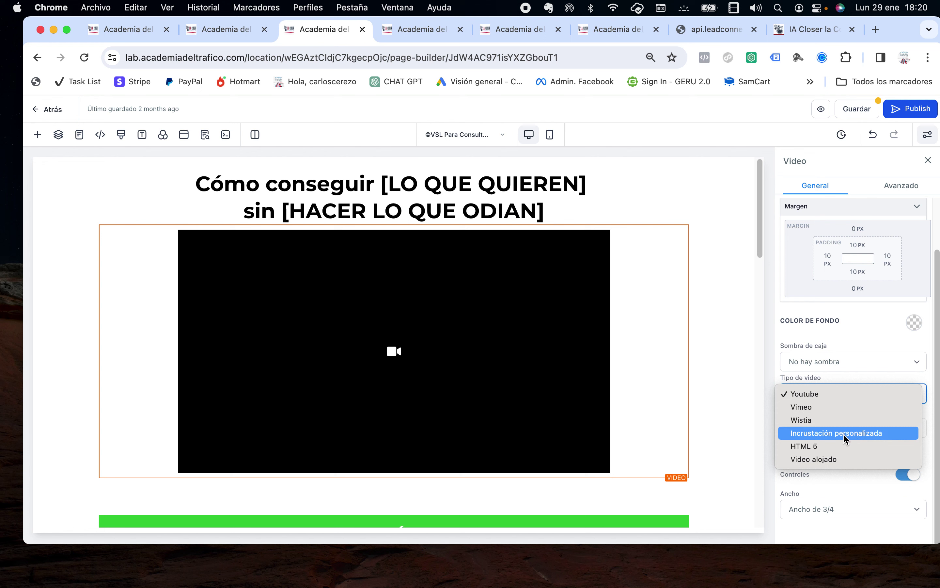
{"action": "left_click", "coordinate": [831, 458]}
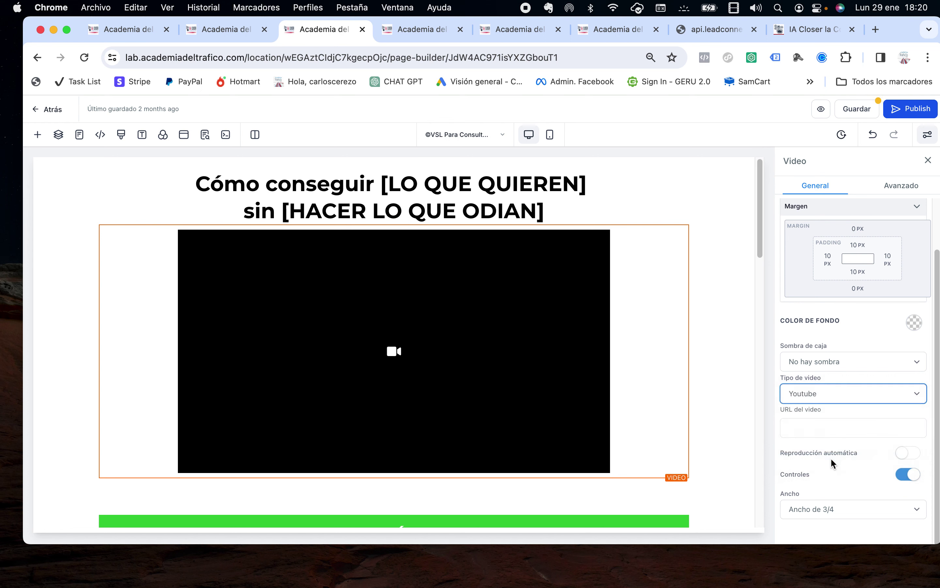
Step: Upload "Video 8 - Cómo asignar un dominio a tu funnel" to the media library and choose it as the element's video file
{"action": "left_click", "coordinate": [820, 421]}
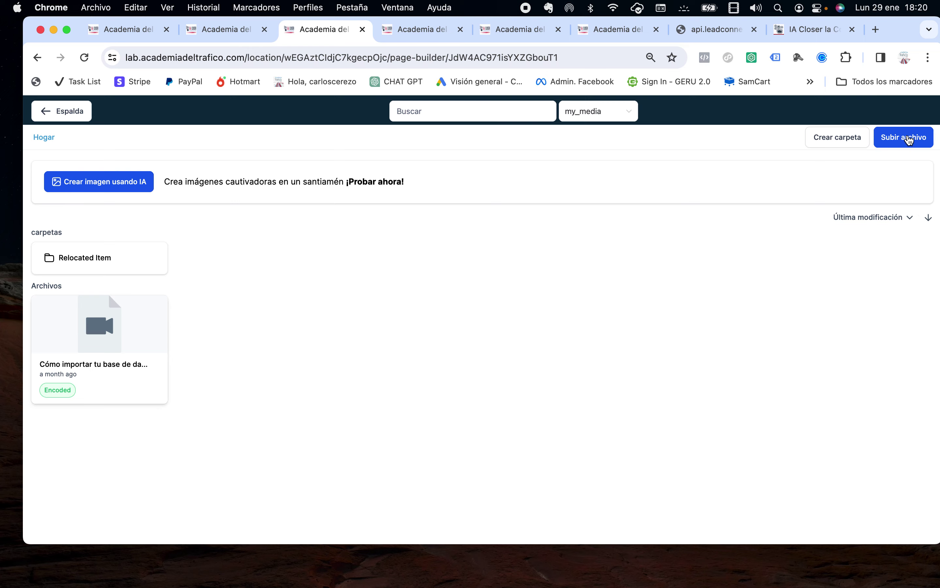
{"action": "left_click", "coordinate": [905, 137]}
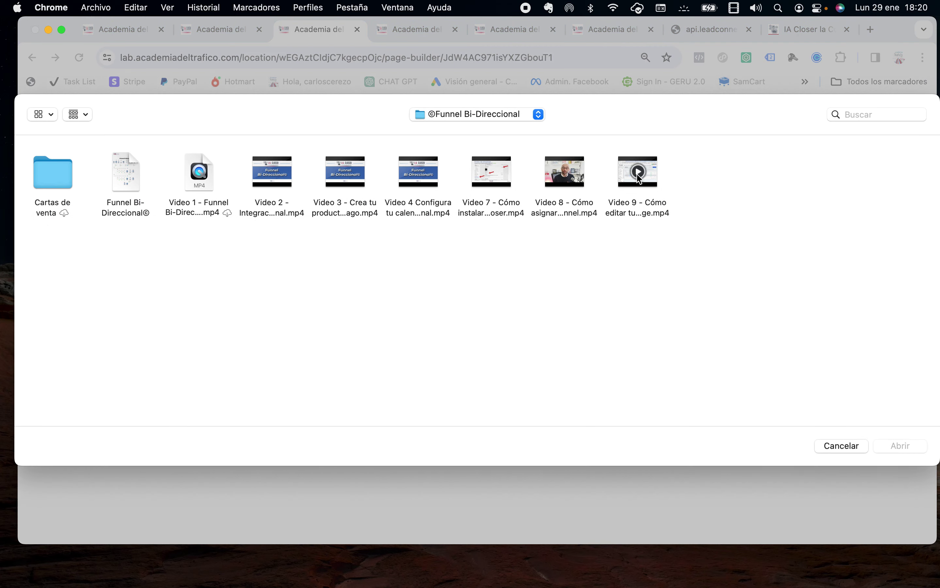
{"action": "left_click", "coordinate": [564, 173]}
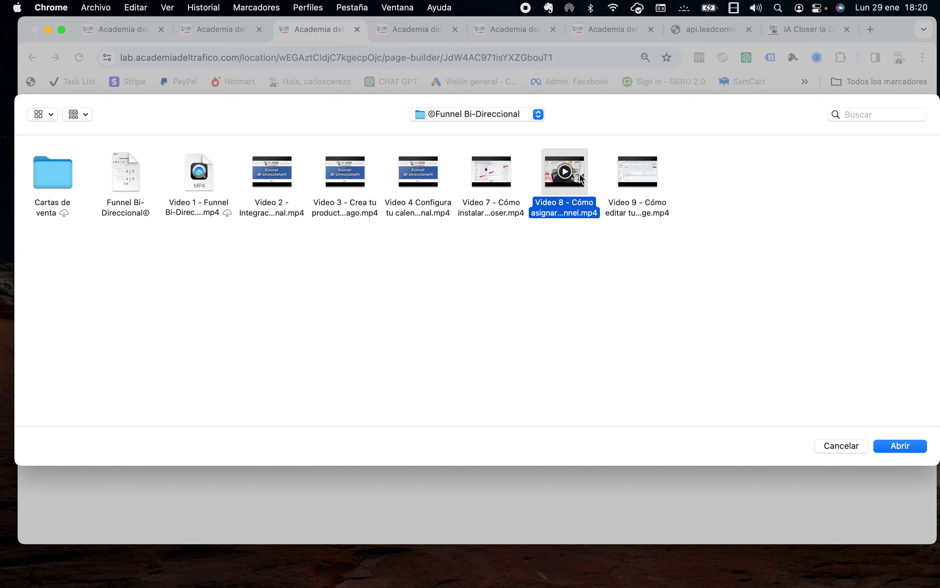
{"action": "left_click", "coordinate": [898, 445]}
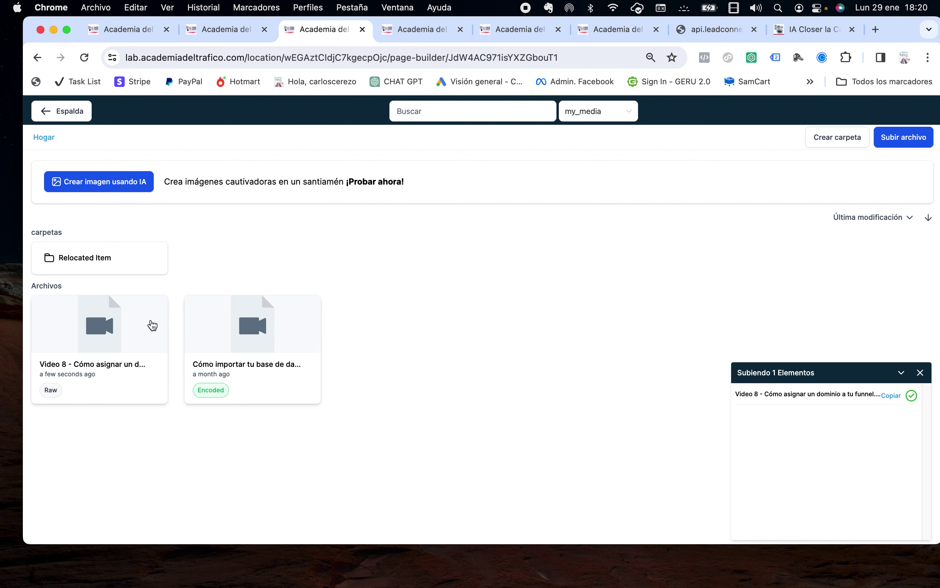
{"action": "left_click", "coordinate": [114, 330]}
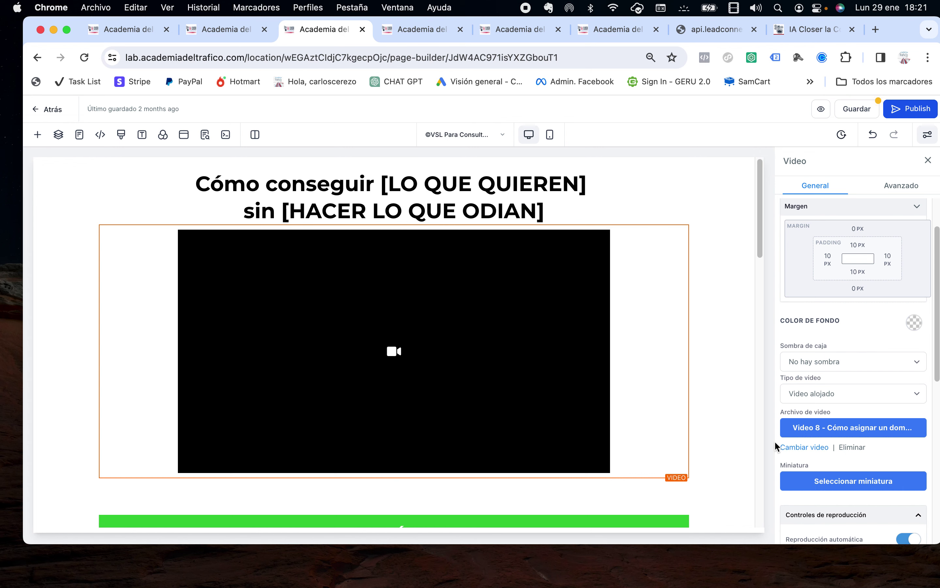
Step: Start choosing the video's thumbnail and capture a screenshot of "Intro Certificación Embudos.mov" at 00:14 in QuickTime Player
{"action": "left_click", "coordinate": [848, 488]}
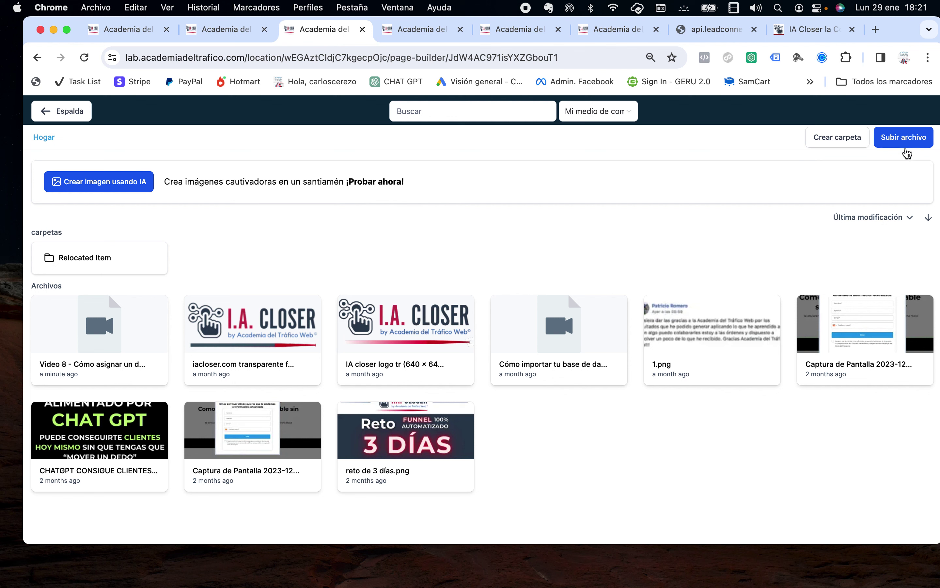
{"action": "left_click", "coordinate": [905, 138]}
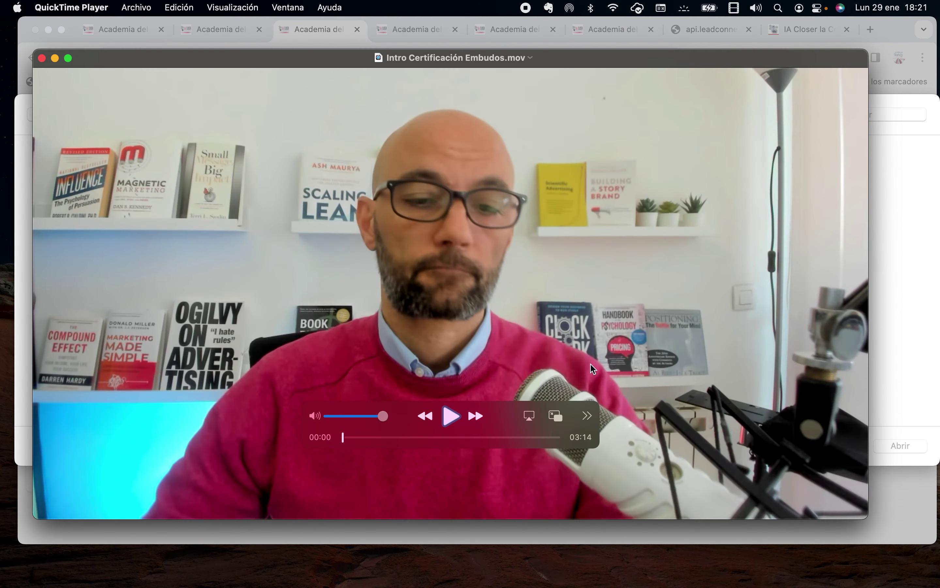
{"action": "left_click_drag", "start_coordinate": [343, 437], "coordinate": [356, 437]}
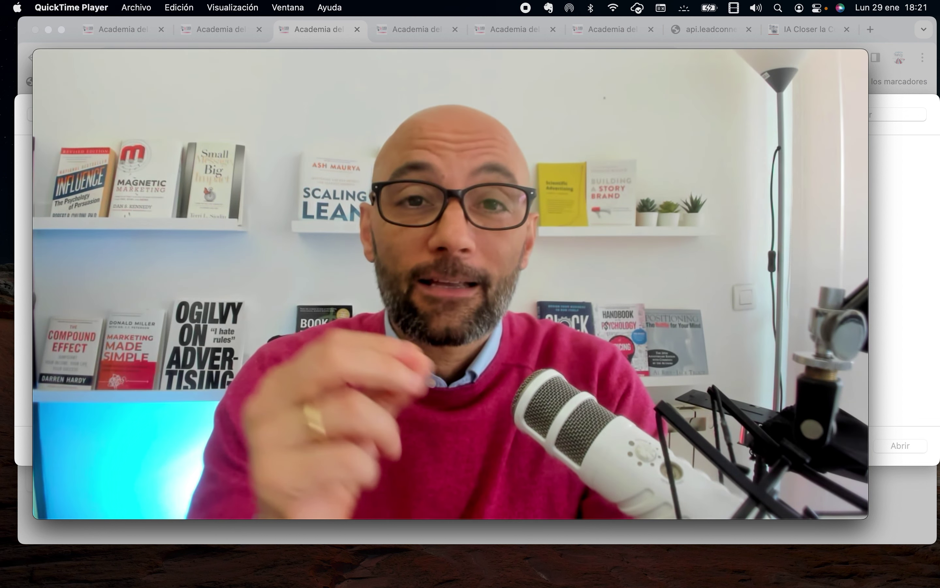
{"action": "key", "text": "super+shift+4"}
{"action": "left_click_drag", "start_coordinate": [39, 52], "coordinate": [856, 515]}
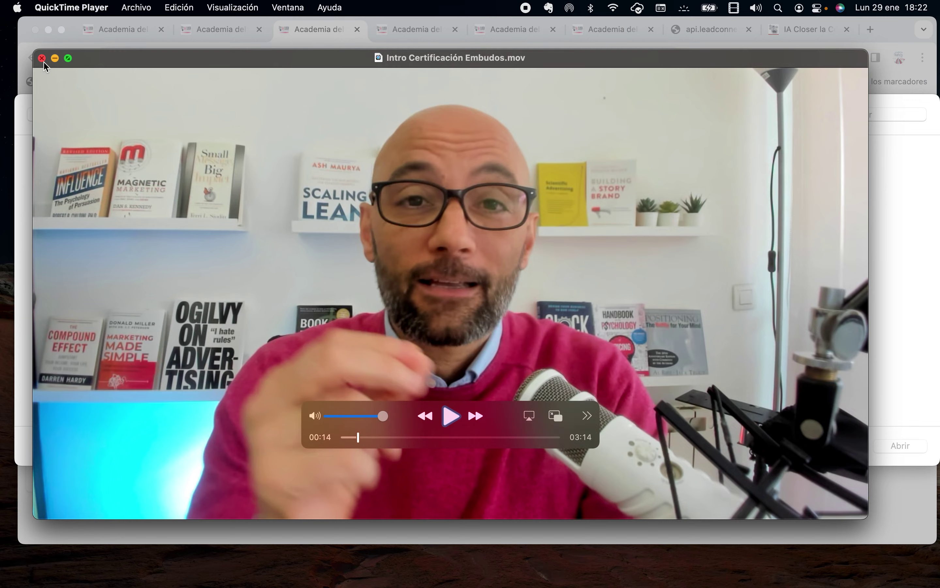
{"action": "left_click", "coordinate": [45, 57]}
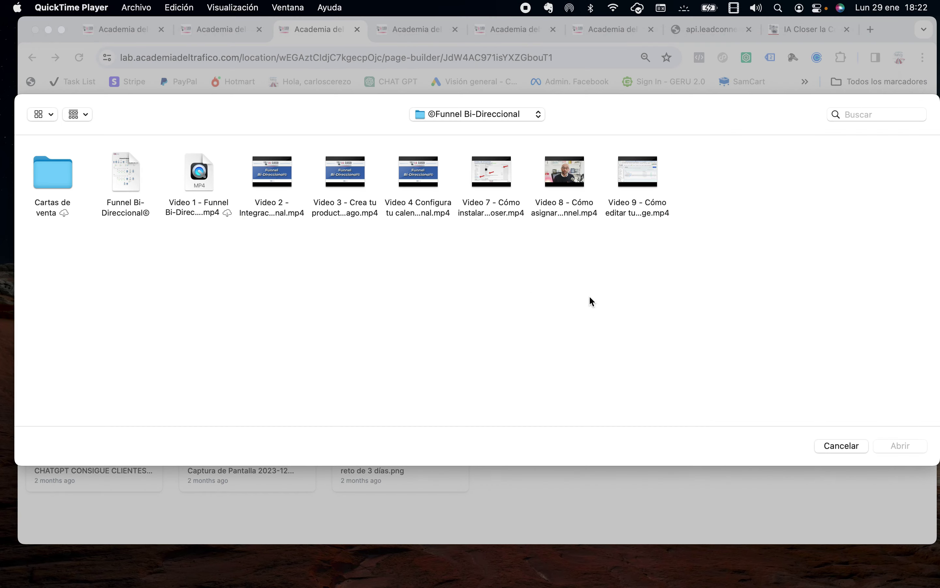
{"action": "left_click", "coordinate": [832, 445]}
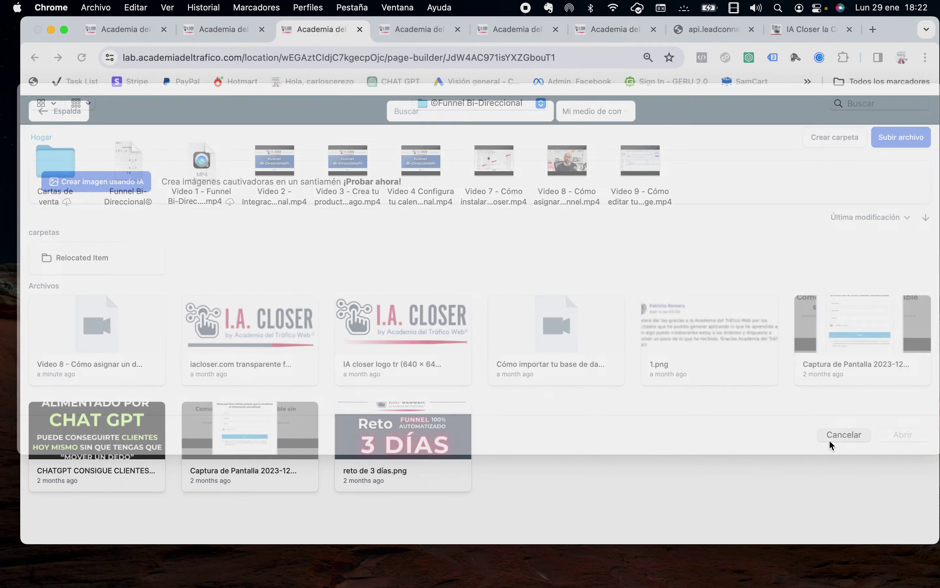
Step: Upload the desktop screenshot "Captura de Pantalla 2024-01-29 a las 18.21.56" and use it as the video's thumbnail
{"action": "left_click", "coordinate": [905, 140]}
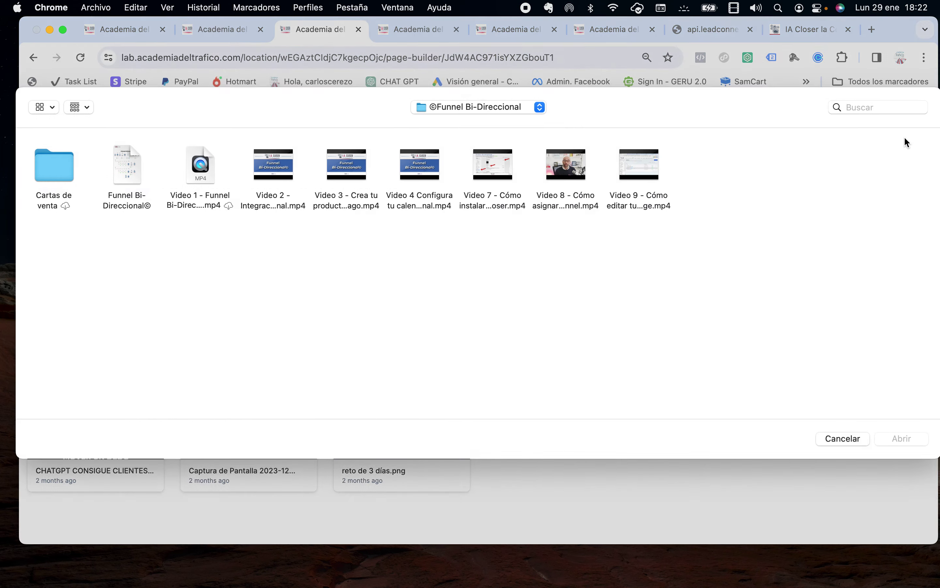
{"action": "left_click", "coordinate": [535, 115]}
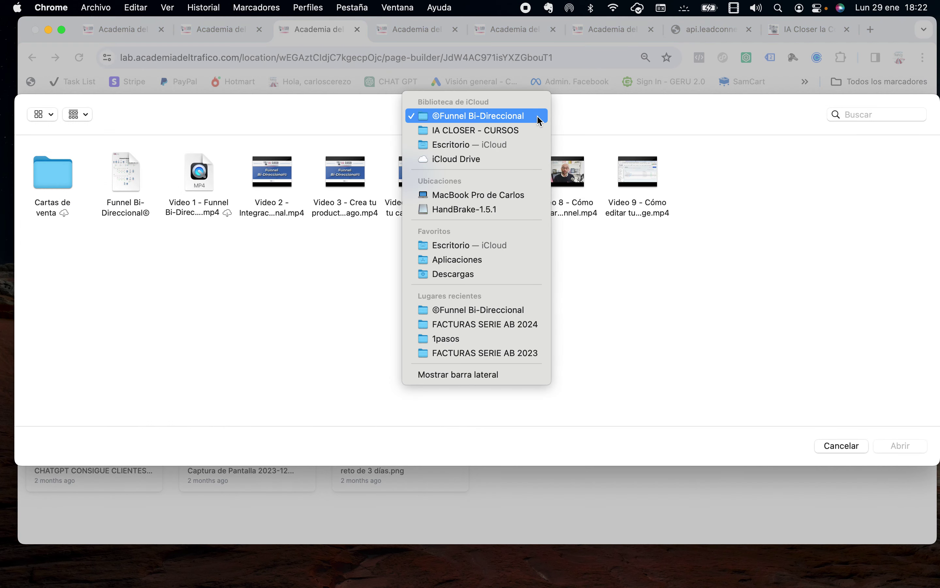
{"action": "left_click", "coordinate": [476, 249]}
{"action": "left_click", "coordinate": [54, 178]}
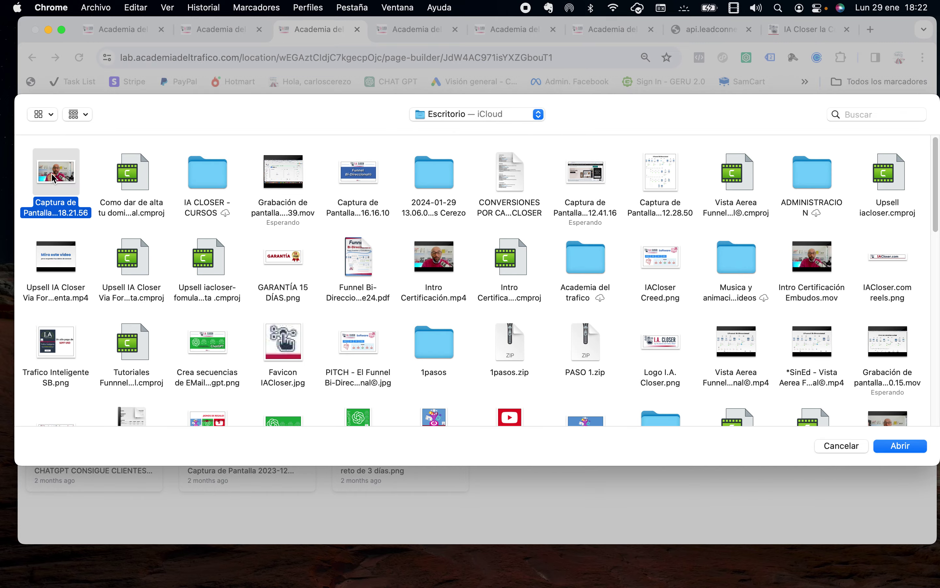
{"action": "left_click", "coordinate": [900, 445]}
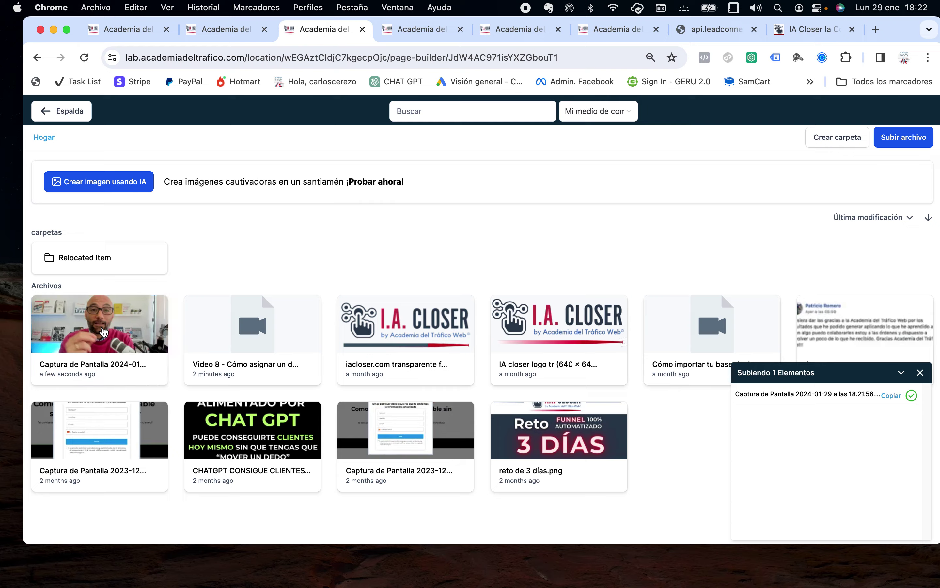
{"action": "left_click", "coordinate": [104, 332]}
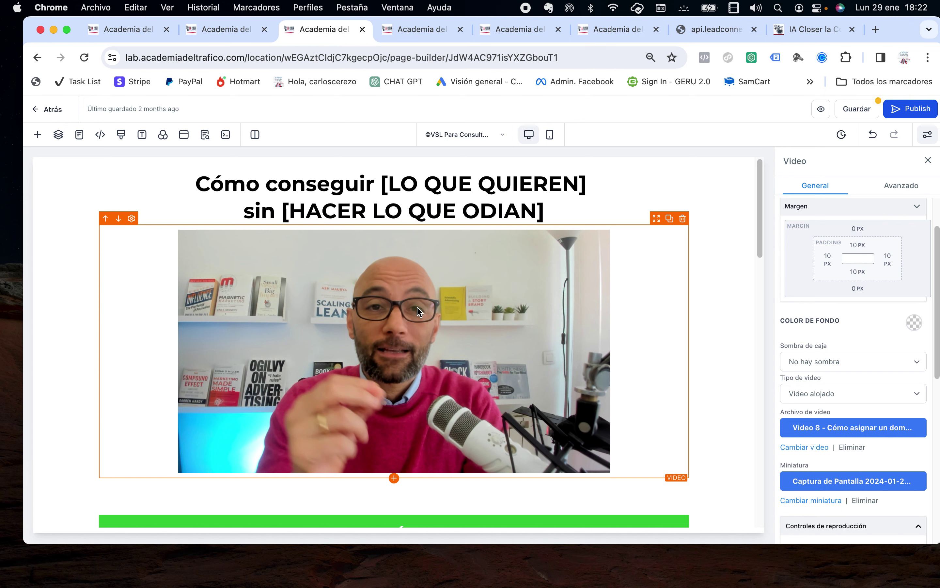
Step: Preview the VSL page in a separate tab and return to the page editor
{"action": "scroll", "coordinate": [405, 330], "scroll_direction": "down", "scroll_amount": 3}
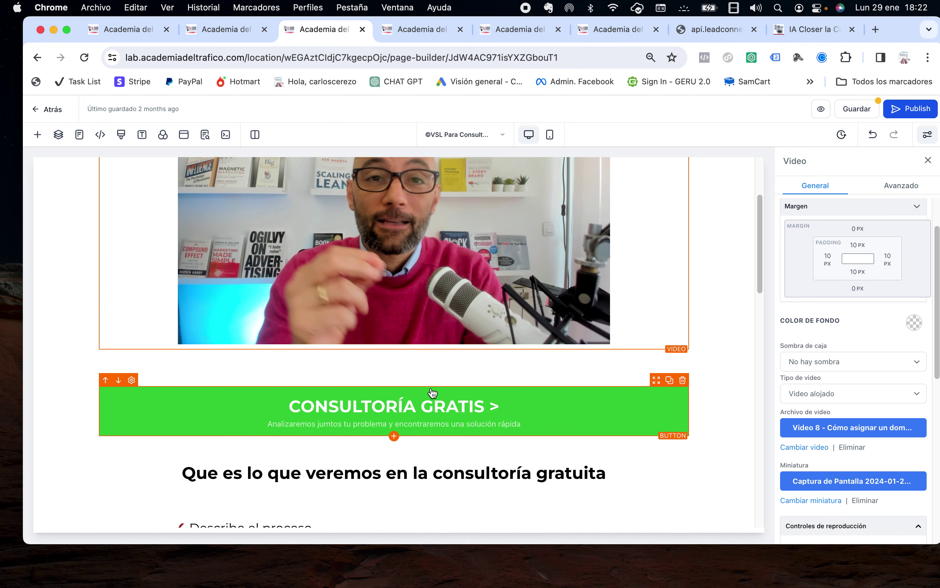
{"action": "left_click", "coordinate": [817, 110]}
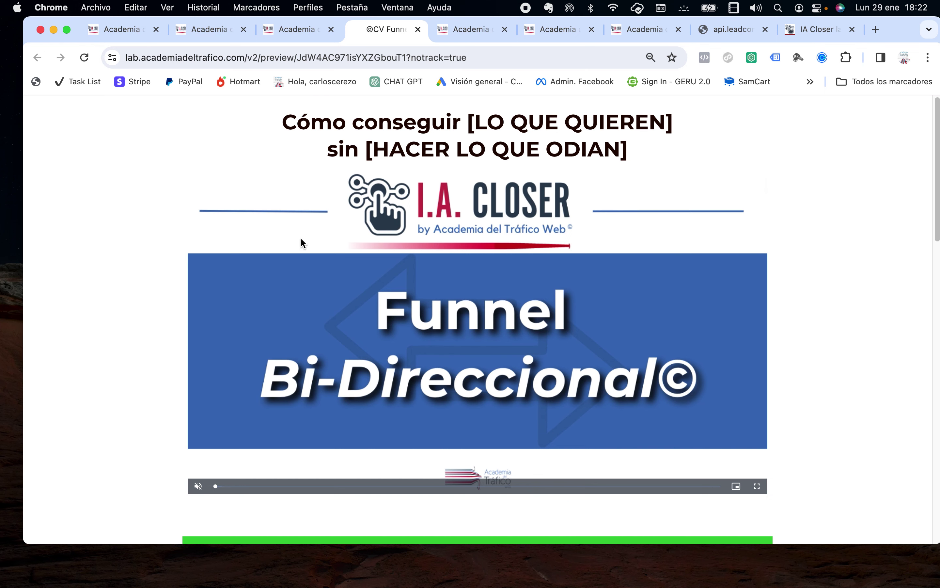
{"action": "left_click", "coordinate": [296, 30]}
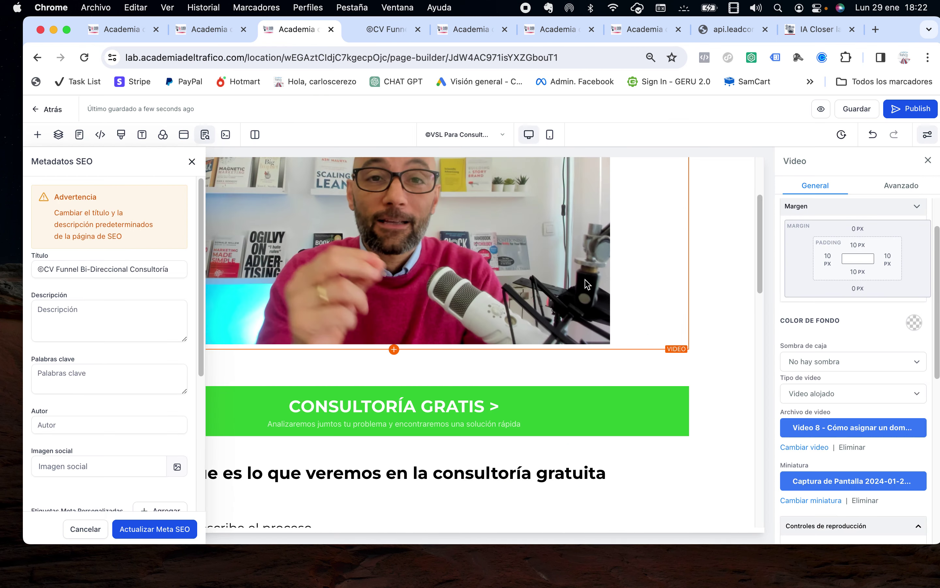